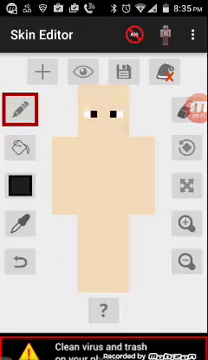
# - Clear the four phone notifications and return to the editor
pyautogui.moveTo(104, 3); pyautogui.dragTo(104, 250)
pyautogui.moveTo(60, 226); pyautogui.dragTo(200, 226)
pyautogui.moveTo(60, 270); pyautogui.dragTo(200, 270)
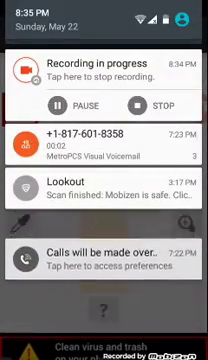
pyautogui.moveTo(60, 183); pyautogui.dragTo(200, 183)
pyautogui.moveTo(60, 141); pyautogui.dragTo(200, 141)
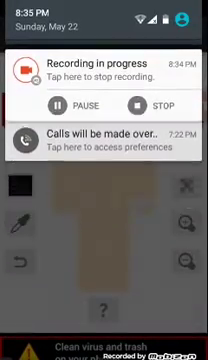
pyautogui.moveTo(104, 300); pyautogui.dragTo(104, 20)
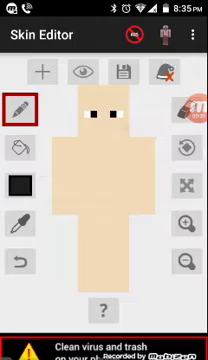
# - Pick bright yellow from the palette and paint thick hair across the top of the head
pyautogui.click(19, 185)
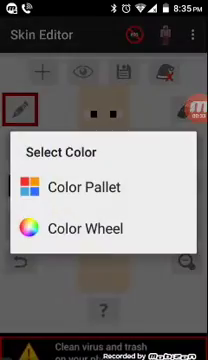
pyautogui.click(70, 187)
pyautogui.click(52, 156)
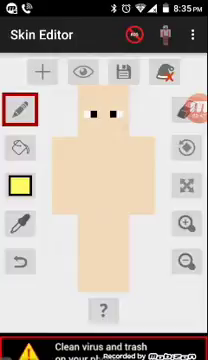
pyautogui.moveTo(81, 100); pyautogui.dragTo(127, 101)
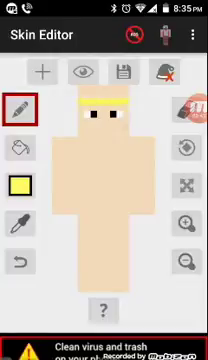
pyautogui.moveTo(95, 96); pyautogui.dragTo(116, 95)
pyautogui.moveTo(80, 94); pyautogui.dragTo(128, 94)
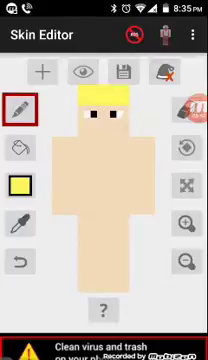
# - Bucket-fill the torso and legs with orange from the palette
pyautogui.click(19, 185)
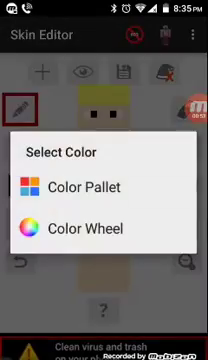
pyautogui.click(70, 186)
pyautogui.click(75, 92)
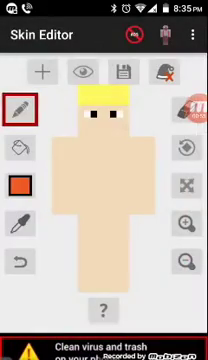
pyautogui.click(19, 148)
pyautogui.click(104, 215)
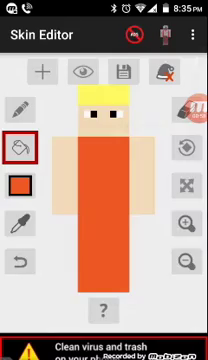
# - Choose blue from the palette as the next paint colour
pyautogui.click(19, 185)
pyautogui.click(70, 186)
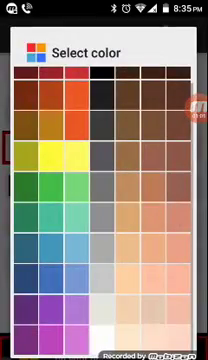
pyautogui.click(26, 278)
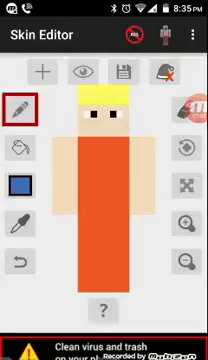
# - Paint a blue waist belt and a second stripe below it, undoing the earlier trial strokes
pyautogui.click(58, 190)
pyautogui.moveTo(66, 192); pyautogui.dragTo(80, 193)
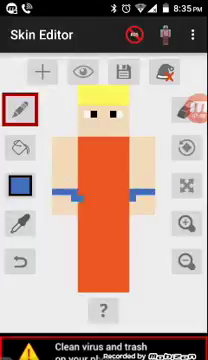
pyautogui.click(19, 261)
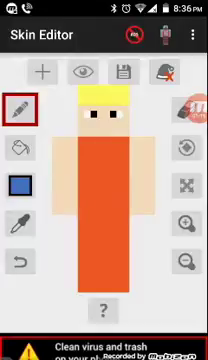
pyautogui.moveTo(56, 190)
pyautogui.mouseDown()
pyautogui.moveTo(98, 192)
pyautogui.moveTo(92, 210)
pyautogui.moveTo(95, 240)
pyautogui.moveTo(112, 270)
pyautogui.mouseUp()
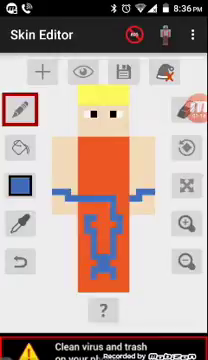
pyautogui.click(19, 261)
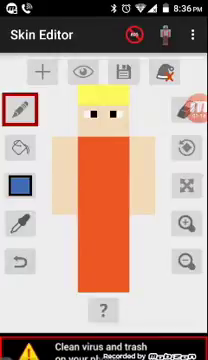
pyautogui.moveTo(54, 197)
pyautogui.mouseDown()
pyautogui.moveTo(70, 198)
pyautogui.moveTo(74, 207)
pyautogui.mouseUp()
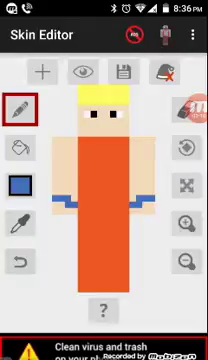
pyautogui.click(19, 261)
pyautogui.moveTo(54, 197); pyautogui.dragTo(104, 197)
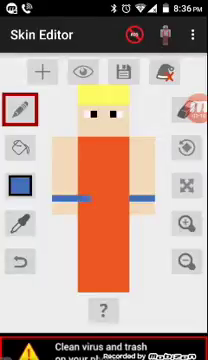
pyautogui.click(19, 261)
pyautogui.moveTo(54, 197); pyautogui.dragTo(104, 197)
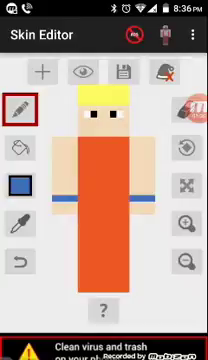
pyautogui.moveTo(88, 217); pyautogui.dragTo(124, 217)
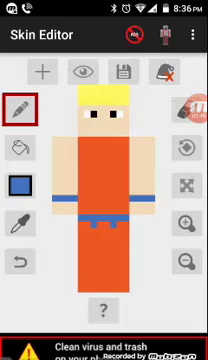
# - Pick black from the palette and pencil a small square emblem on the chest
pyautogui.click(19, 185)
pyautogui.click(84, 186)
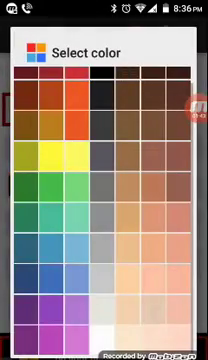
pyautogui.press('Escape')
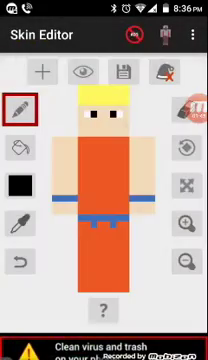
pyautogui.click(93, 152)
pyautogui.moveTo(97, 156); pyautogui.dragTo(101, 160)
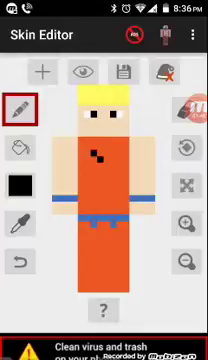
pyautogui.click(100, 151)
pyautogui.click(94, 157)
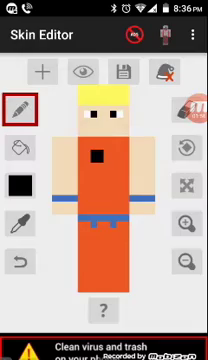
# - Rotate the character to show its back
pyautogui.click(186, 148)
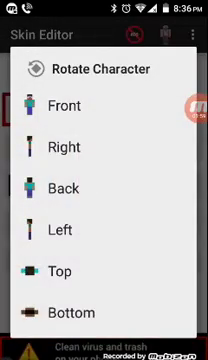
pyautogui.click(64, 105)
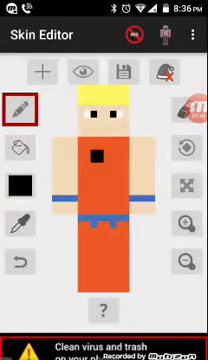
pyautogui.click(186, 148)
pyautogui.click(64, 147)
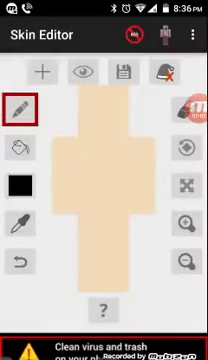
# - Bucket-fill the back torso and legs with orange
pyautogui.click(19, 148)
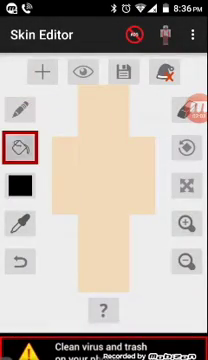
pyautogui.click(19, 185)
pyautogui.click(70, 187)
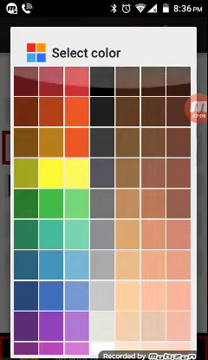
pyautogui.click(76, 140)
pyautogui.click(106, 172)
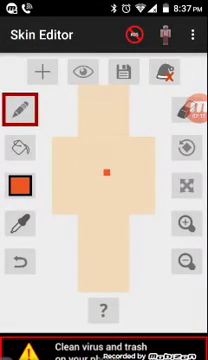
pyautogui.click(19, 148)
pyautogui.click(104, 175)
pyautogui.click(104, 255)
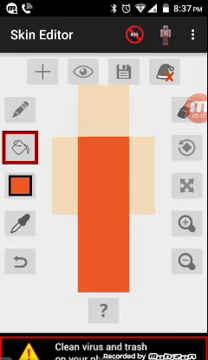
# - Paint a dark blue belt at the waist and a band across the legs
pyautogui.click(19, 185)
pyautogui.click(72, 187)
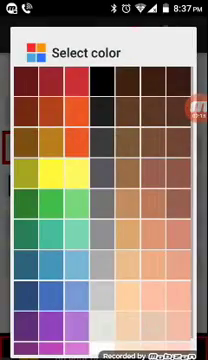
pyautogui.click(25, 297)
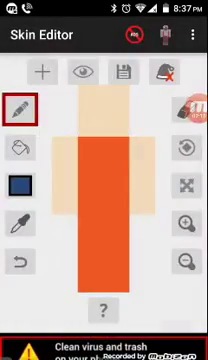
pyautogui.moveTo(54, 190); pyautogui.dragTo(90, 197)
pyautogui.click(19, 262)
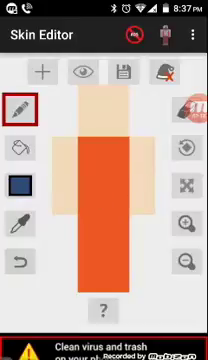
pyautogui.moveTo(54, 185); pyautogui.dragTo(90, 185)
pyautogui.click(19, 262)
pyautogui.moveTo(55, 190); pyautogui.dragTo(104, 190)
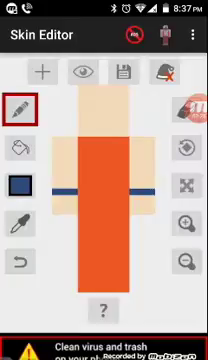
pyautogui.moveTo(80, 225); pyautogui.dragTo(128, 225)
pyautogui.moveTo(90, 225); pyautogui.dragTo(115, 225)
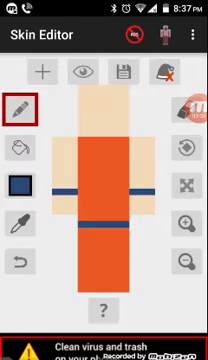
# - Paint yellow hair across the top of the head, then rotate to the side view
pyautogui.click(19, 186)
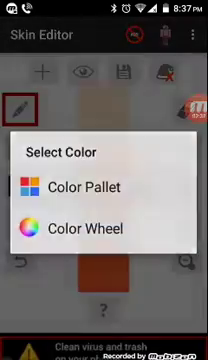
pyautogui.click(70, 186)
pyautogui.click(50, 175)
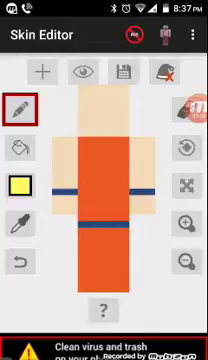
pyautogui.moveTo(83, 93)
pyautogui.mouseDown()
pyautogui.moveTo(110, 93)
pyautogui.moveTo(112, 88)
pyautogui.mouseUp()
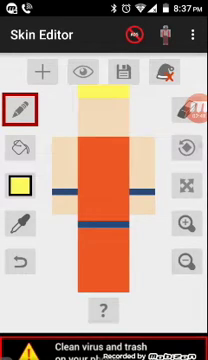
pyautogui.click(185, 148)
pyautogui.click(64, 147)
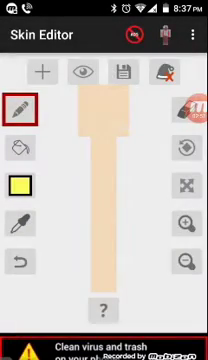
# - Paint a solid blue bar across the side arm, undoing an L-shaped stroke
pyautogui.click(19, 185)
pyautogui.click(70, 186)
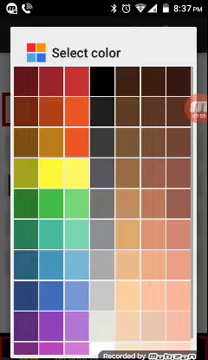
pyautogui.click(26, 297)
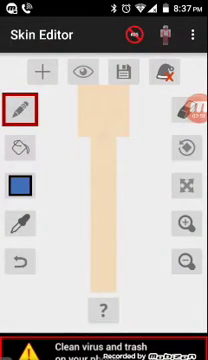
pyautogui.click(93, 211)
pyautogui.moveTo(92, 209); pyautogui.dragTo(115, 217)
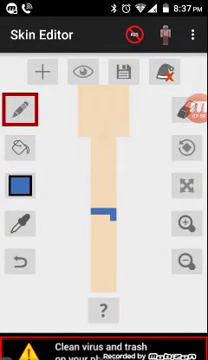
pyautogui.click(19, 262)
pyautogui.moveTo(93, 206); pyautogui.dragTo(114, 206)
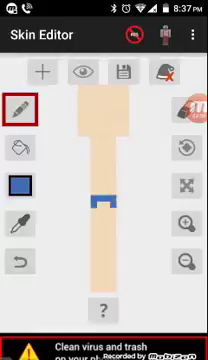
pyautogui.click(100, 204)
pyautogui.click(107, 205)
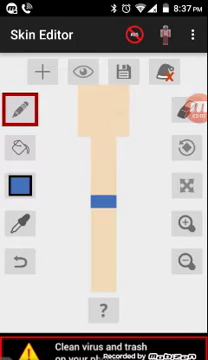
# - Bucket-fill the lower side section orange, undo a stray fill, and pencil orange onto the band
pyautogui.click(18, 148)
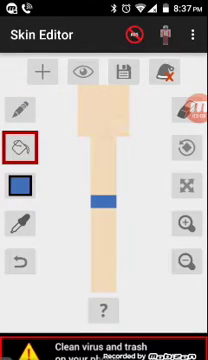
pyautogui.click(18, 186)
pyautogui.click(70, 187)
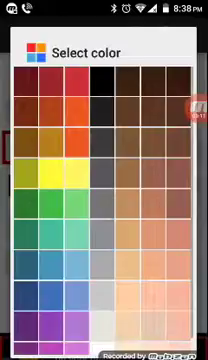
pyautogui.click(75, 140)
pyautogui.click(100, 249)
pyautogui.click(18, 148)
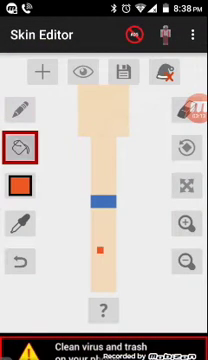
pyautogui.click(104, 255)
pyautogui.click(104, 165)
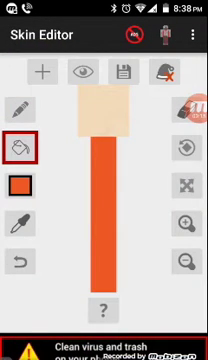
pyautogui.click(18, 262)
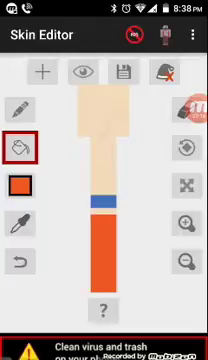
pyautogui.click(18, 110)
pyautogui.click(96, 205)
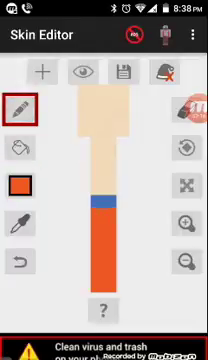
# - Select light blue from the palette, then choose the fill bucket with yellow
pyautogui.click(20, 185)
pyautogui.click(70, 186)
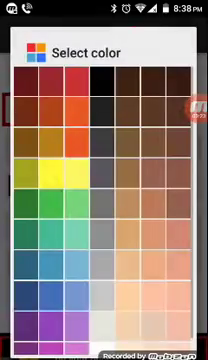
pyautogui.click(78, 295)
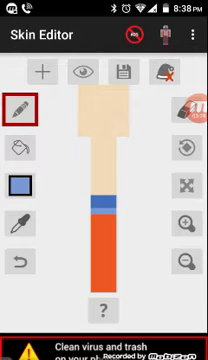
pyautogui.click(20, 148)
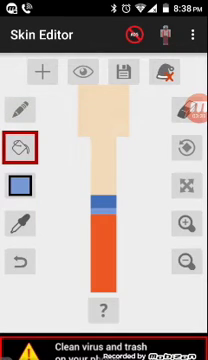
pyautogui.click(20, 185)
pyautogui.click(70, 187)
pyautogui.click(50, 175)
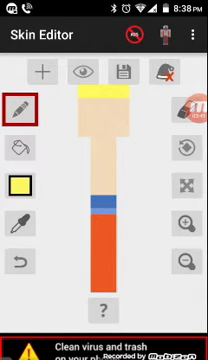
# - Switch to the side view, check the body-part visibility options, and reopen the view list
pyautogui.click(185, 148)
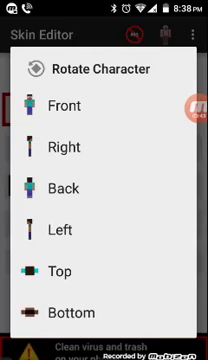
pyautogui.click(64, 146)
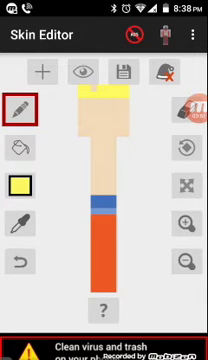
pyautogui.click(83, 72)
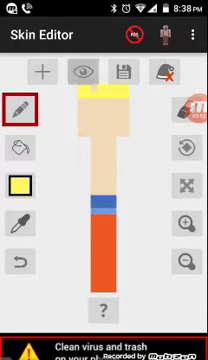
pyautogui.click(168, 307)
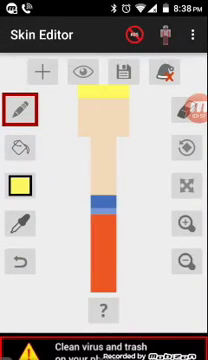
pyautogui.click(185, 148)
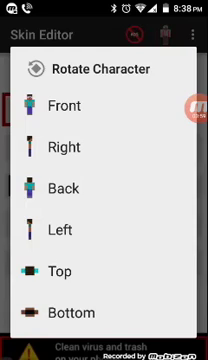
# - Switch to the top view and bucket-fill the head square yellow
pyautogui.click(60, 270)
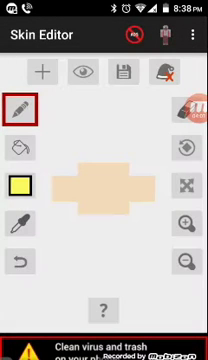
pyautogui.click(19, 148)
pyautogui.click(103, 188)
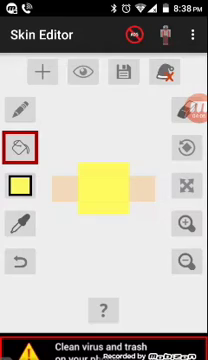
pyautogui.click(185, 148)
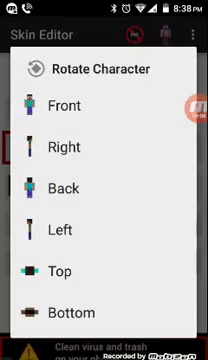
# - Switch to the bottom view and bucket-fill its centre and pale strips orange
pyautogui.click(70, 312)
pyautogui.click(19, 185)
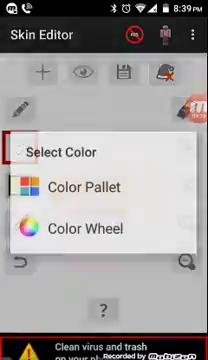
pyautogui.click(84, 187)
pyautogui.click(76, 140)
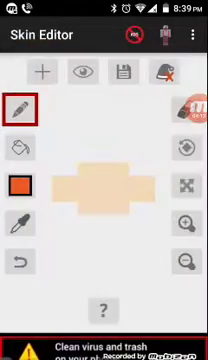
pyautogui.click(19, 148)
pyautogui.click(103, 189)
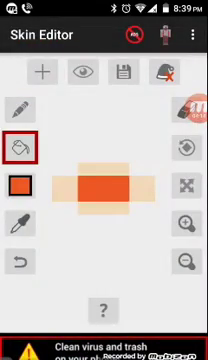
pyautogui.click(104, 208)
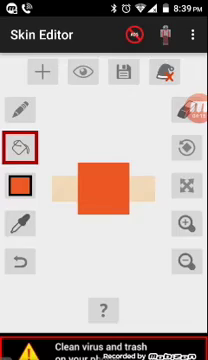
# - Check the skin from the front, right, back, left, top and bottom views
pyautogui.click(185, 149)
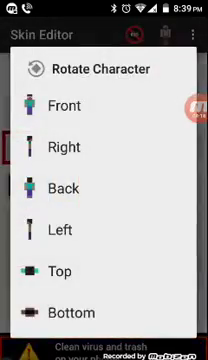
pyautogui.click(64, 105)
pyautogui.click(185, 149)
pyautogui.click(64, 147)
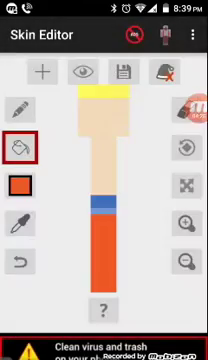
pyautogui.click(185, 149)
pyautogui.click(64, 188)
pyautogui.click(185, 149)
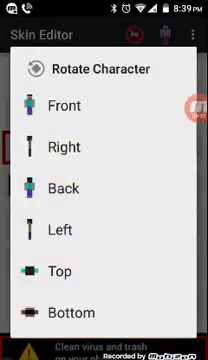
pyautogui.click(64, 229)
pyautogui.click(185, 149)
pyautogui.click(64, 270)
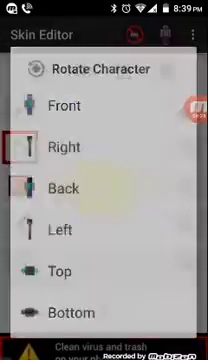
pyautogui.click(185, 149)
pyautogui.click(70, 312)
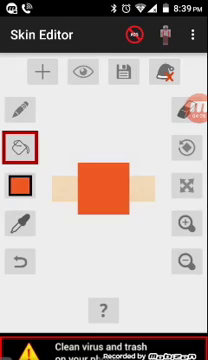
# - Export the finished skin to MCPE and return to the phone's home screen
pyautogui.click(124, 71)
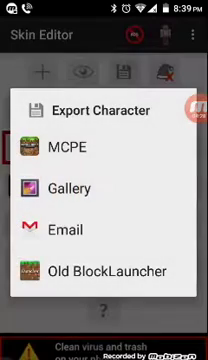
pyautogui.click(67, 147)
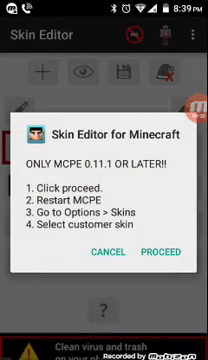
pyautogui.click(160, 252)
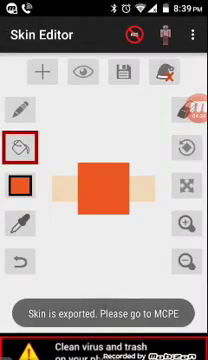
pyautogui.press('Home')
# - Launch Minecraft PE from the Games folder and open its Skins menu
pyautogui.click(32, 140)
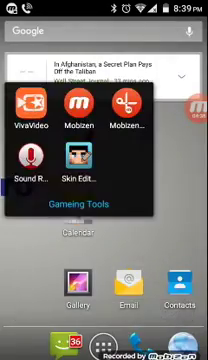
pyautogui.press('Escape')
pyautogui.click(76, 137)
pyautogui.click(126, 130)
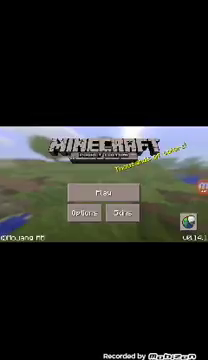
pyautogui.click(187, 221)
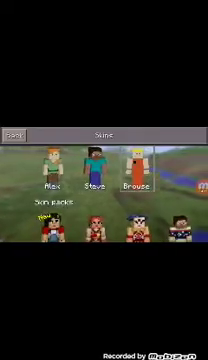
pyautogui.scroll(-3, 104, 190)
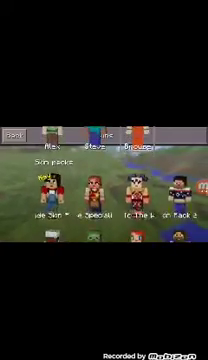
pyautogui.scroll(2, 104, 190)
pyautogui.scroll(2, 104, 190)
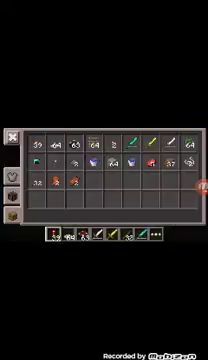
# - Remove the helmet, chestplate, leggings and boots, then quit to title and exit Minecraft
pyautogui.click(12, 177)
pyautogui.click(111, 148)
pyautogui.click(111, 165)
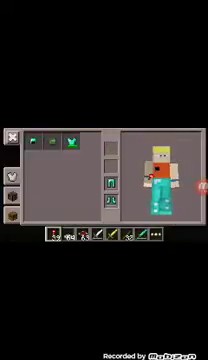
pyautogui.click(111, 183)
pyautogui.click(111, 200)
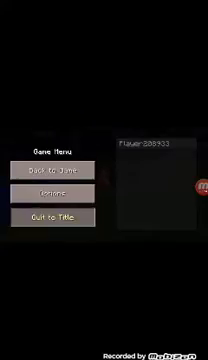
pyautogui.click(53, 217)
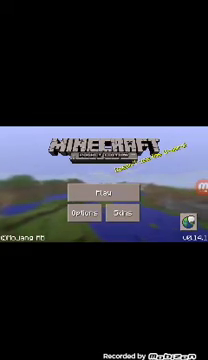
pyautogui.press('Home')
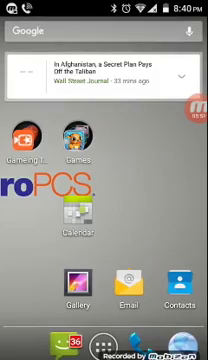
# - Peek into the Gameing Tools folder, then page forward through the installed apps
pyautogui.click(27, 137)
pyautogui.press('Escape')
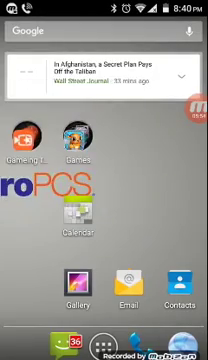
pyautogui.click(103, 347)
pyautogui.moveTo(170, 200); pyautogui.dragTo(30, 200)
pyautogui.moveTo(150, 200); pyautogui.dragTo(100, 200)
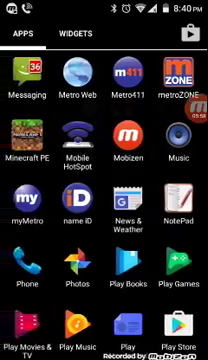
pyautogui.moveTo(170, 200); pyautogui.dragTo(40, 200)
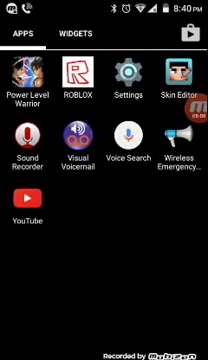
# - Page back through the apps and return to the home page with the Messaging widget
pyautogui.moveTo(40, 200); pyautogui.dragTo(170, 200)
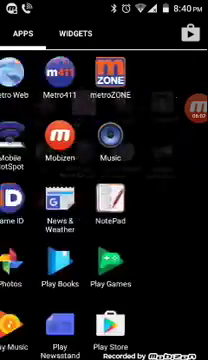
pyautogui.moveTo(40, 200); pyautogui.dragTo(170, 200)
pyautogui.press('Escape')
pyautogui.moveTo(40, 200); pyautogui.dragTo(170, 200)
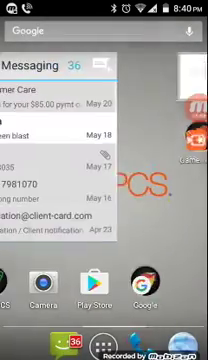
# - Open the Play Store and go back to the mobizen search results
pyautogui.click(123, 283)
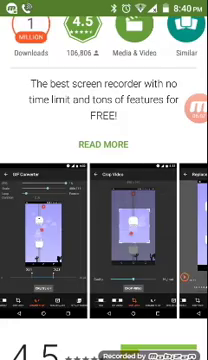
pyautogui.scroll(5, 104, 200)
pyautogui.click(10, 36)
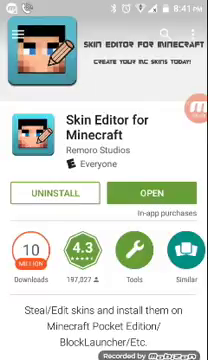
pyautogui.scroll(-2, 104, 245)
pyautogui.scroll(-2, 104, 245)
pyautogui.scroll(-2, 104, 245)
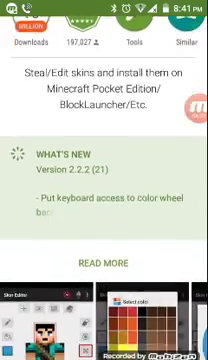
pyautogui.scroll(-3, 104, 245)
pyautogui.scroll(-1, 104, 245)
pyautogui.hscroll(2, 104, 230)
pyautogui.hscroll(3, 104, 230)
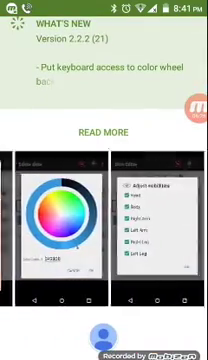
pyautogui.hscroll(2, 104, 230)
pyautogui.hscroll(2, 104, 230)
pyautogui.hscroll(2, 104, 230)
pyautogui.hscroll(1, 104, 230)
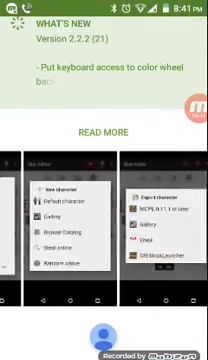
pyautogui.hscroll(-5, 104, 230)
pyautogui.hscroll(-2, 104, 230)
pyautogui.hscroll(-1, 104, 230)
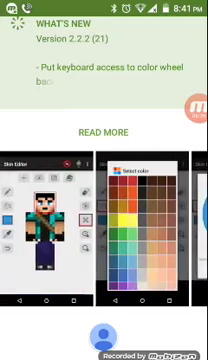